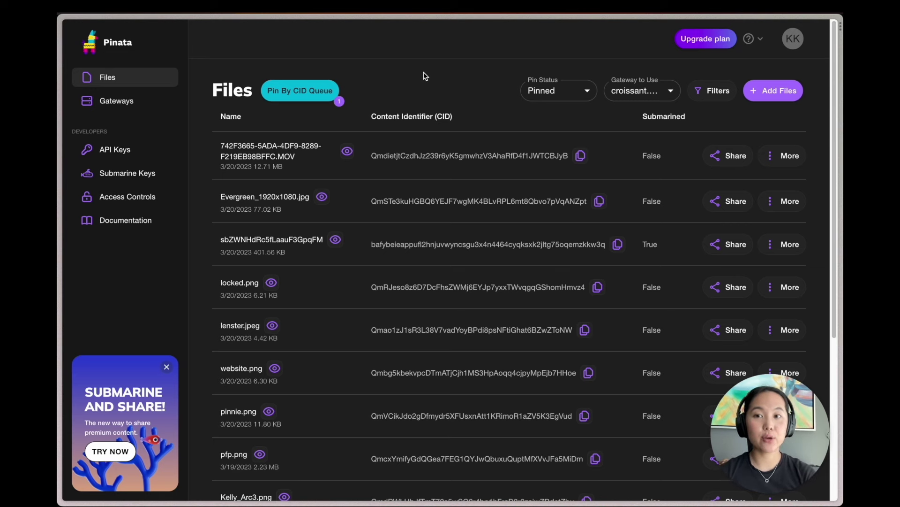
Add IMG_6768.JPG from Downloads as a single-file upload in Pinata.
left_click(771, 95)
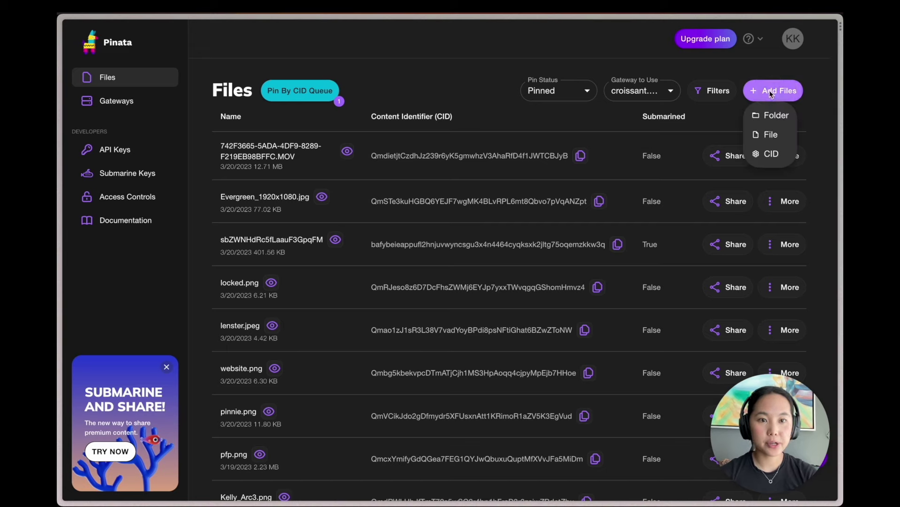
left_click(771, 135)
mouse_move(788, 501)
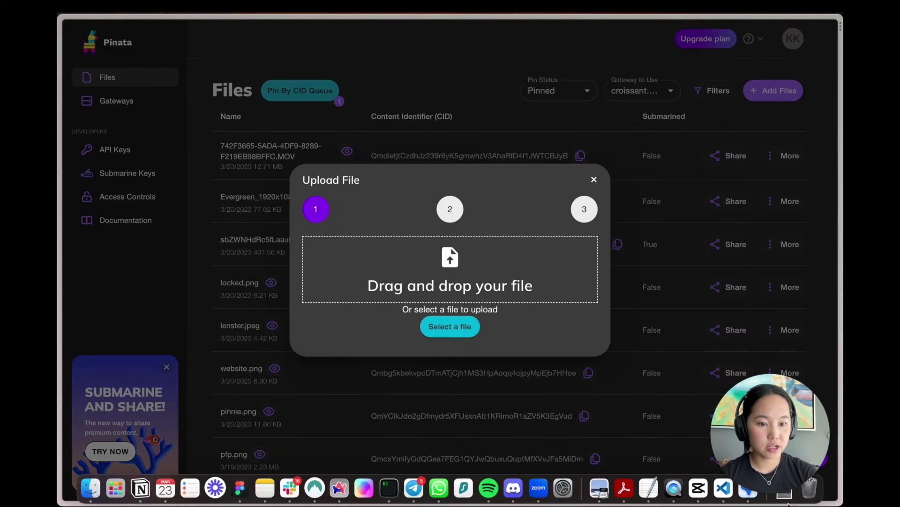
left_click(786, 488)
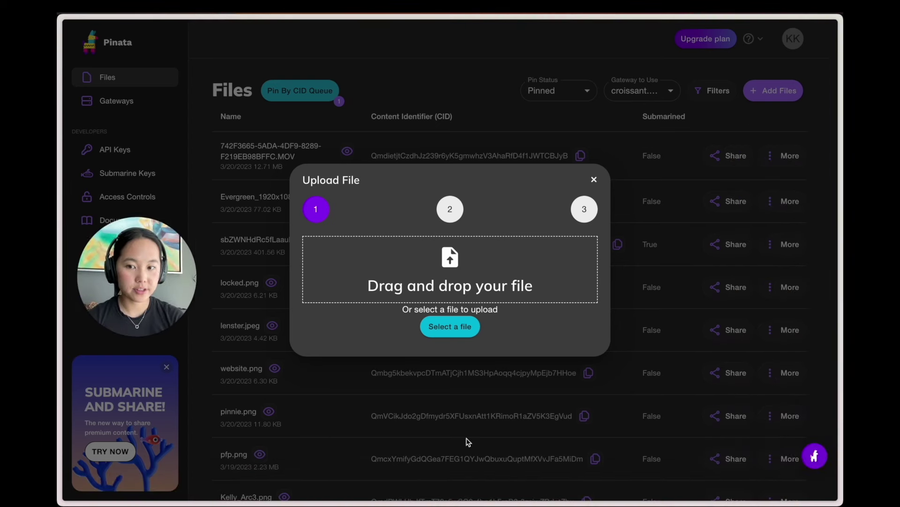
left_click(785, 487)
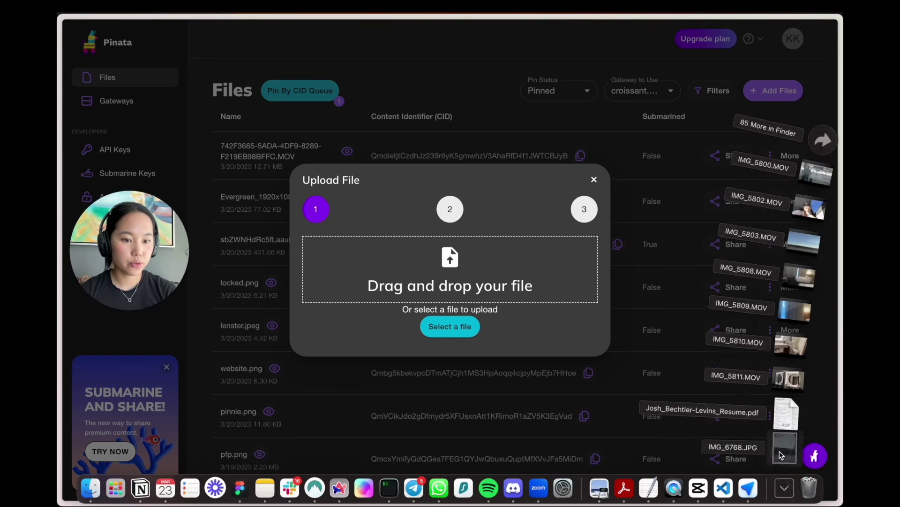
left_click_drag(781, 456, 472, 270)
Rename the file to 'man in seattle' and start the upload.
left_click(373, 278)
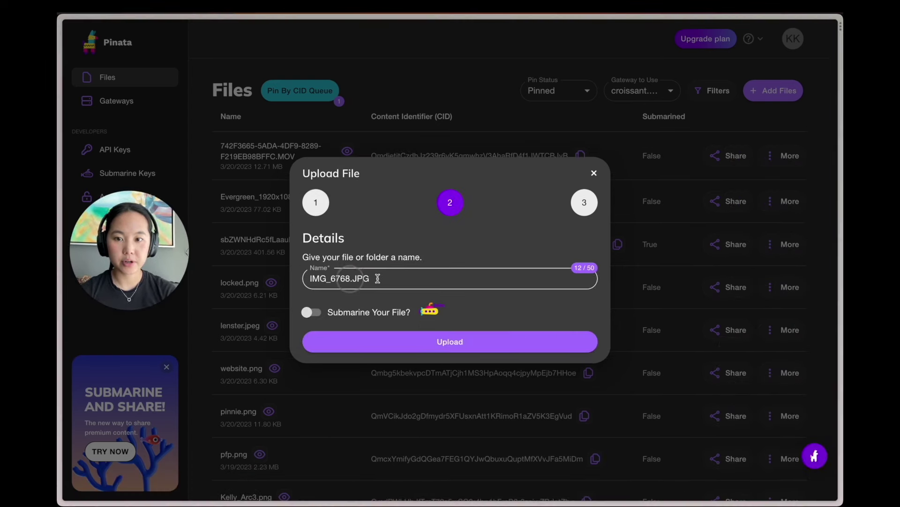
key("super+a")
type("man")
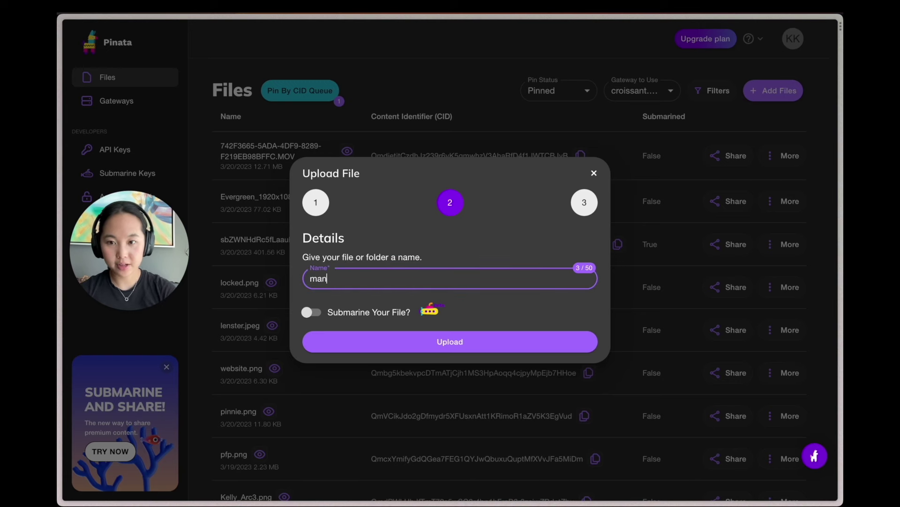
type(" in seattle")
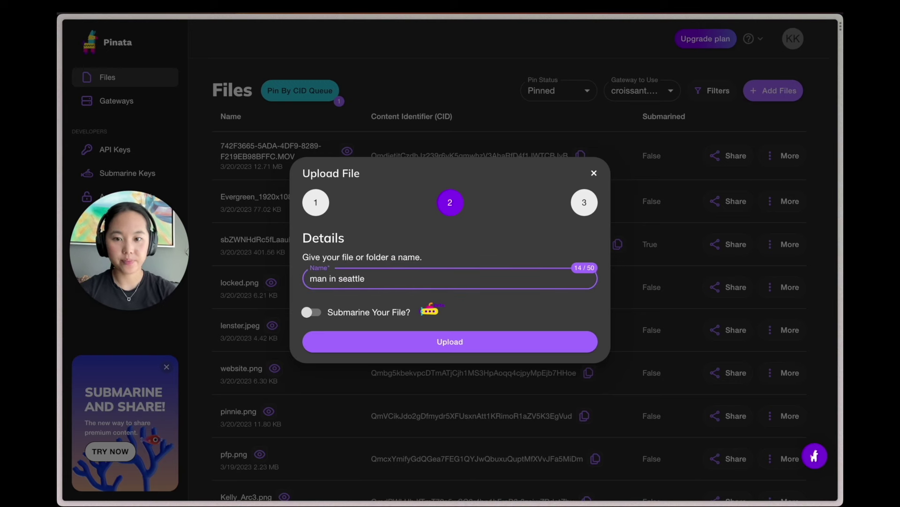
left_click(424, 343)
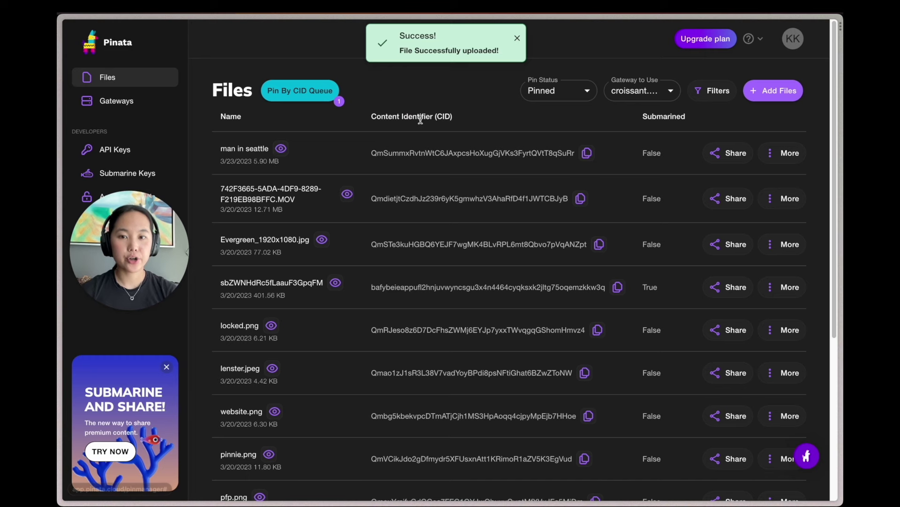
Copy the CID of the newly uploaded 'man in seattle' file.
left_click_drag(370, 116, 461, 114)
left_click(452, 133)
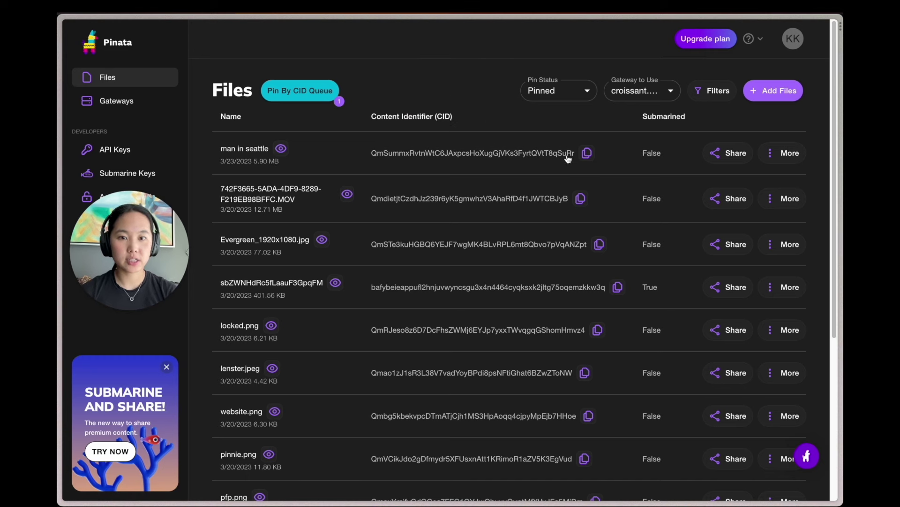
left_click(587, 154)
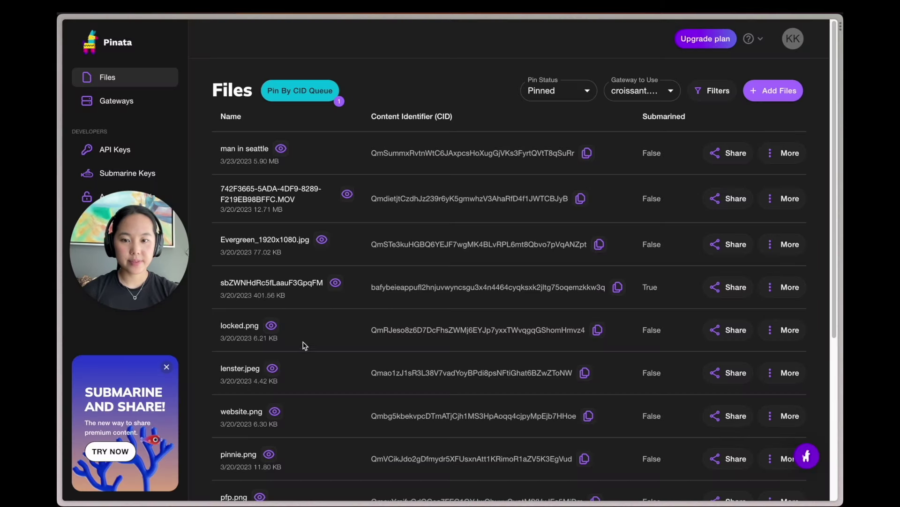
Open zkSync Lite's Mint NFT form and sign the account activation message in MetaMask.
left_click(127, 368)
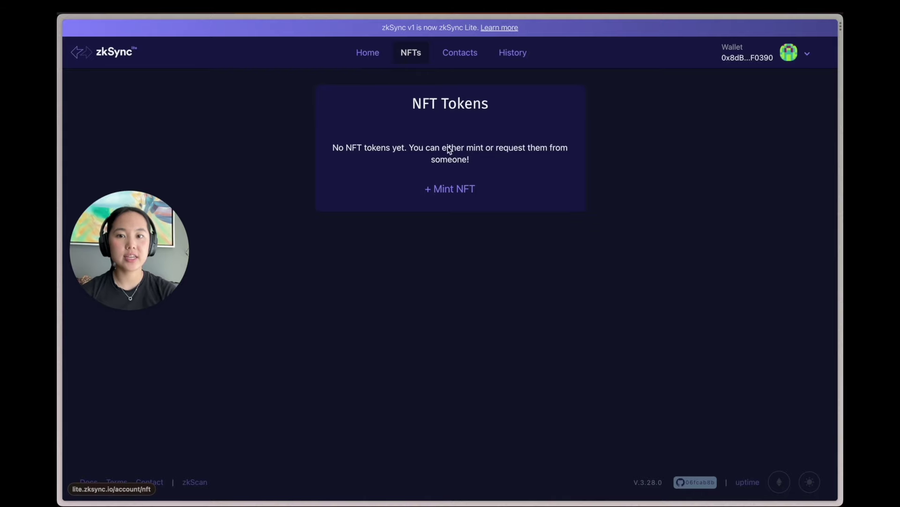
left_click(446, 195)
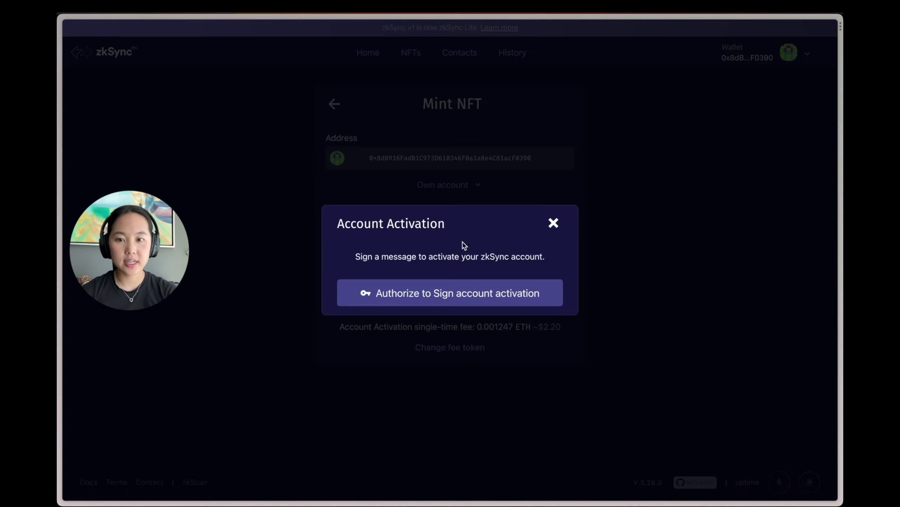
left_click(505, 296)
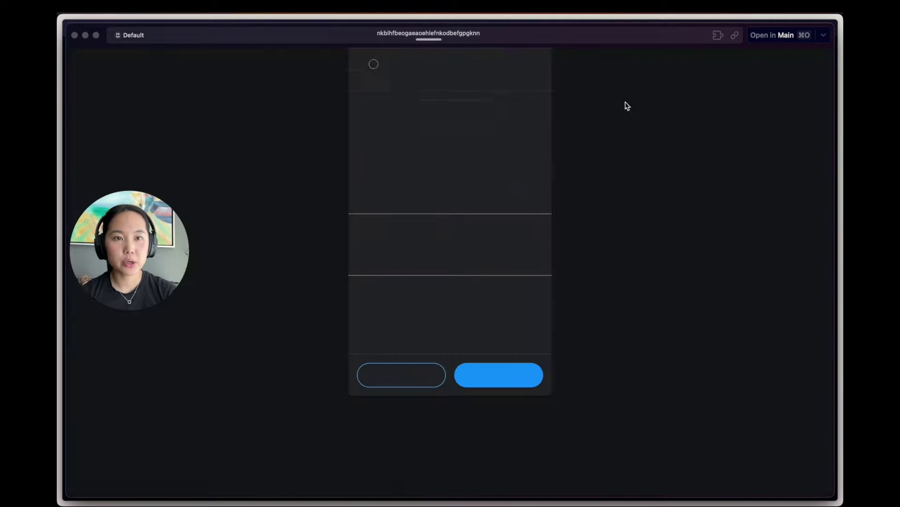
left_click(499, 375)
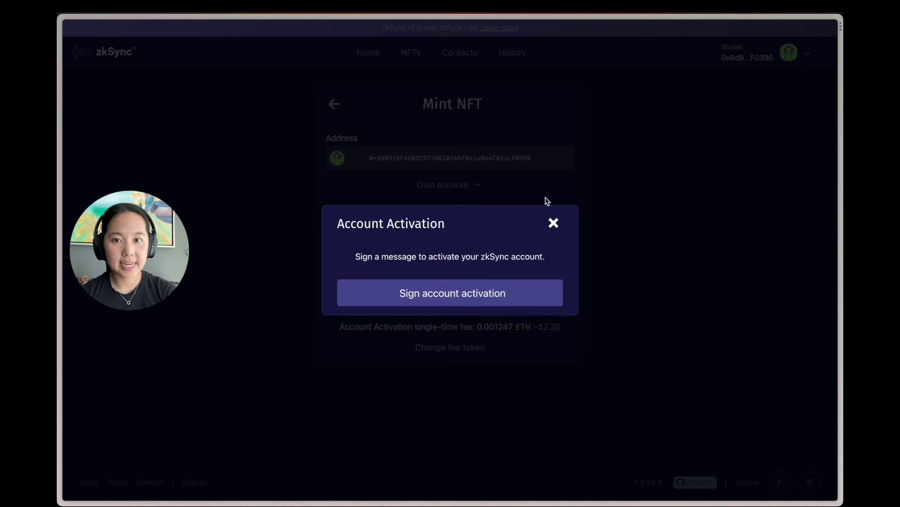
left_click(471, 298)
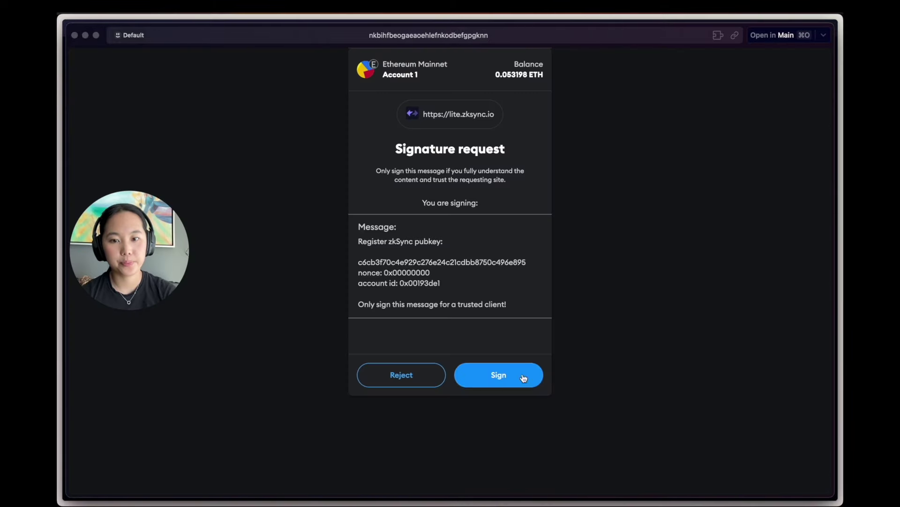
left_click(515, 376)
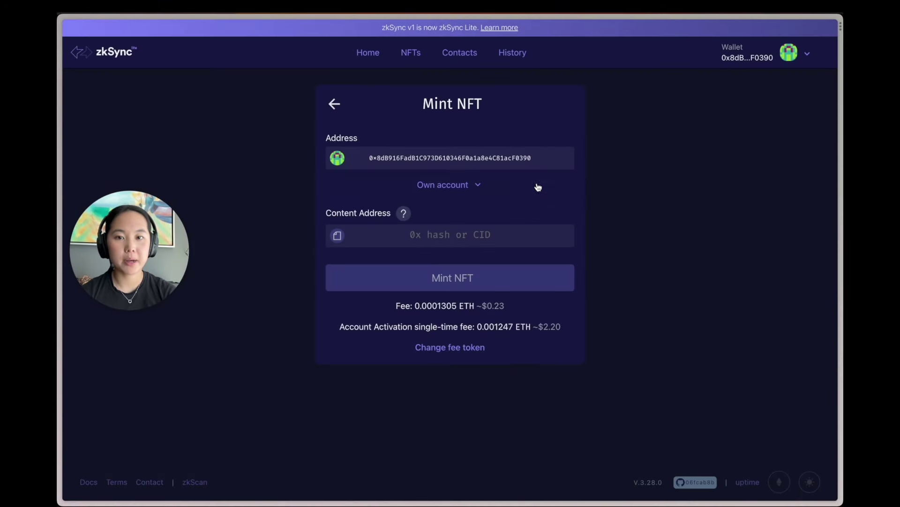
Keep Own account as recipient and paste the 'man in seattle' CID as content address.
left_click(450, 186)
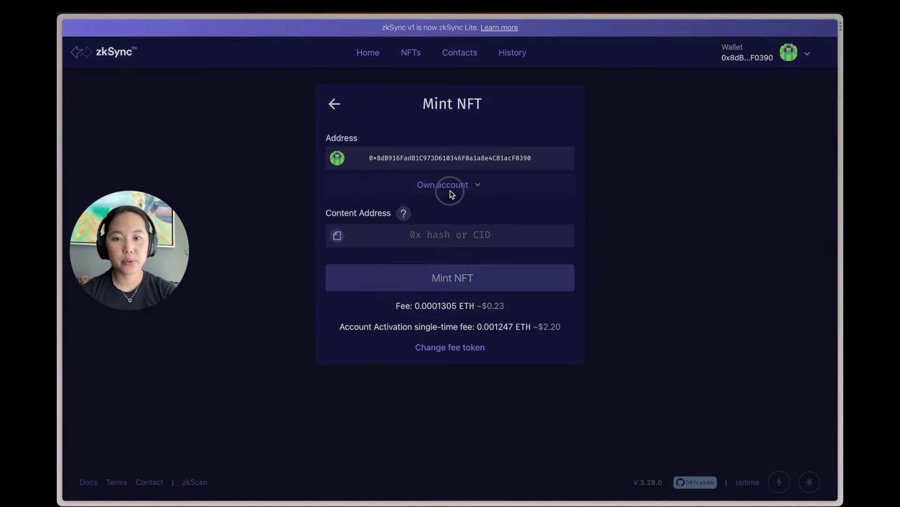
left_click(554, 228)
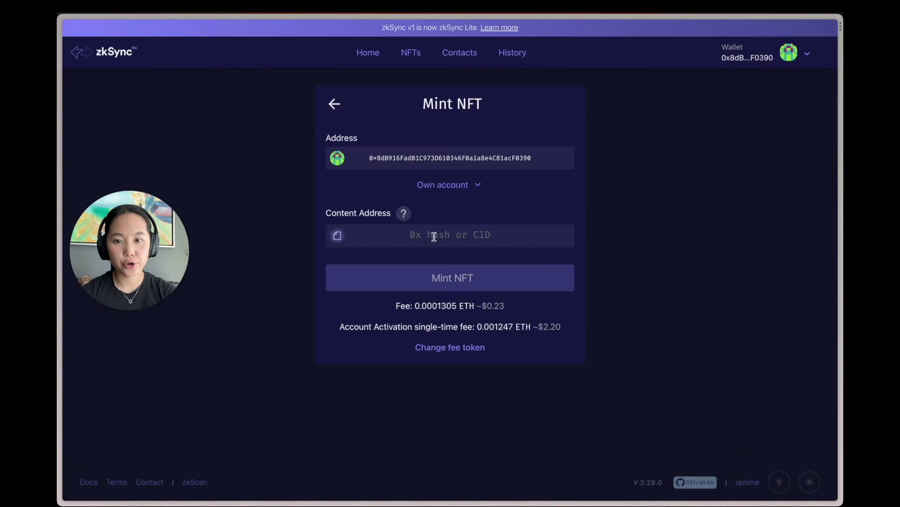
key("ctrl+v")
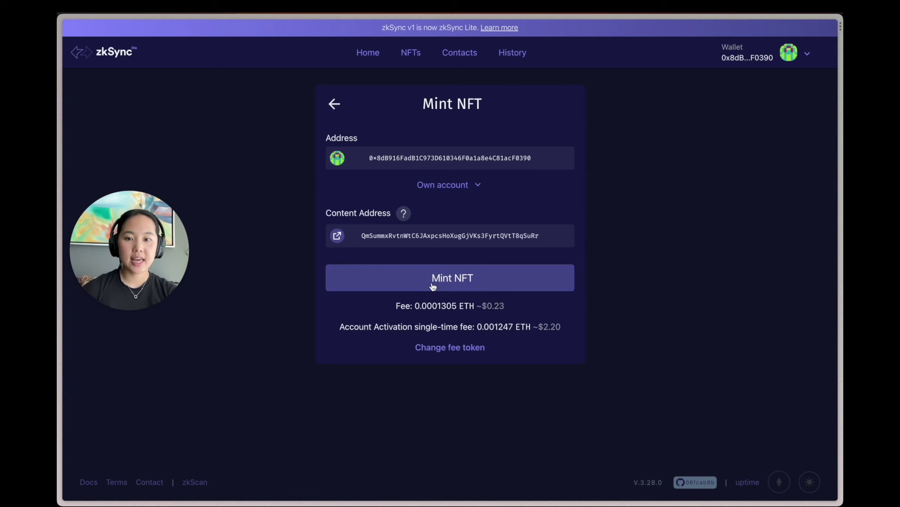
Review the minting fee and its dollar estimate, then mint the NFT and sign it in MetaMask.
left_click_drag(396, 305, 521, 307)
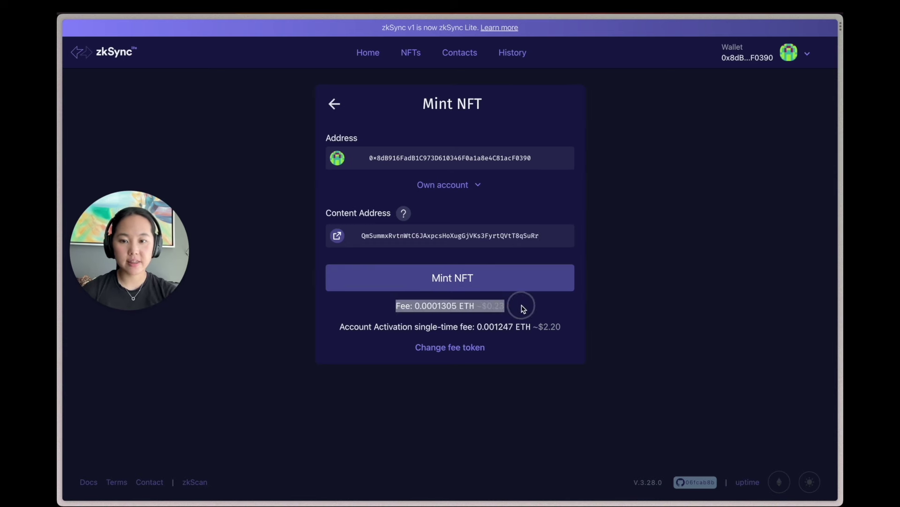
left_click(422, 306)
left_click_drag(507, 307, 471, 305)
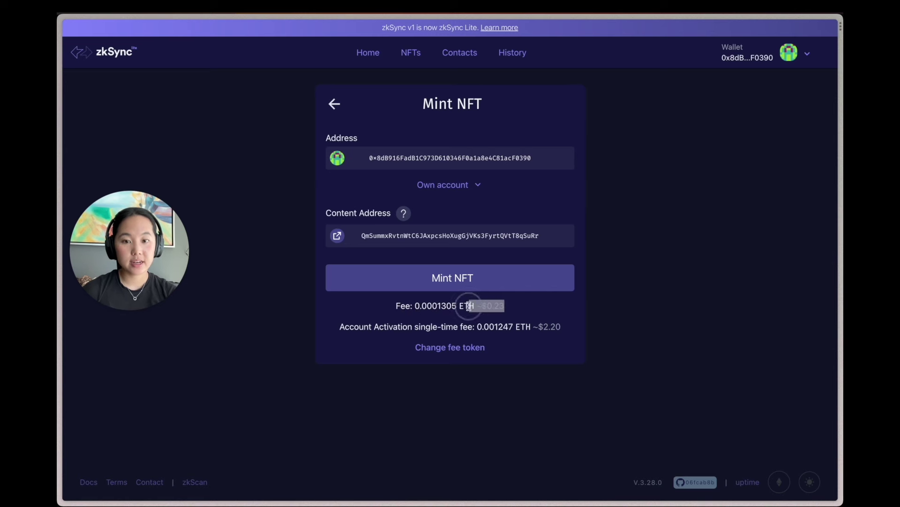
left_click(514, 313)
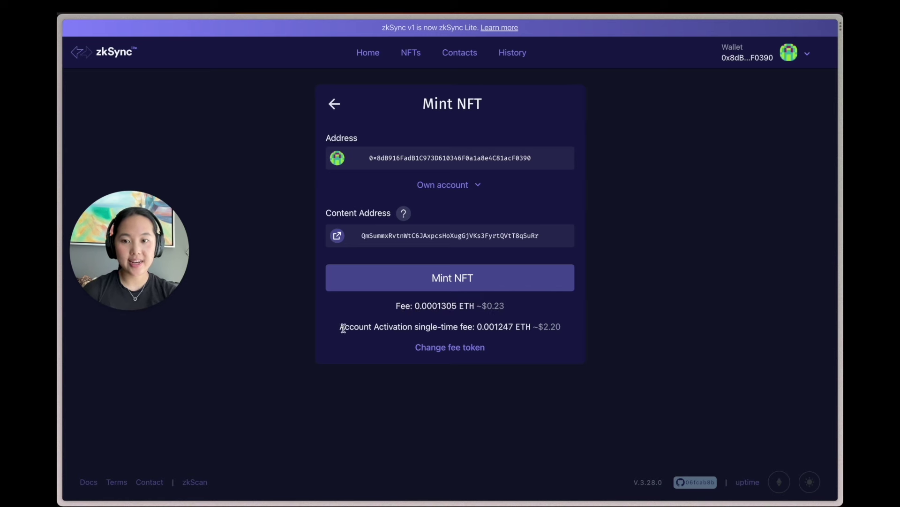
left_click_drag(341, 327, 597, 328)
left_click(569, 334)
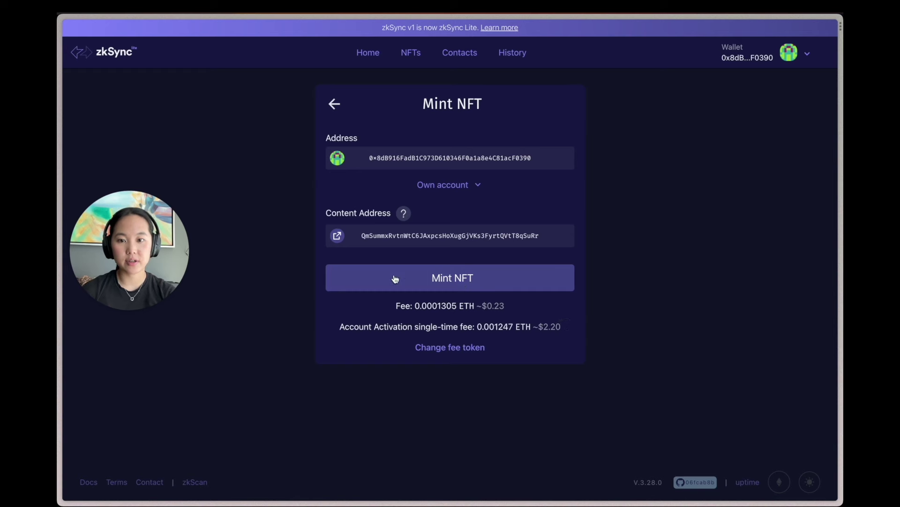
left_click(462, 282)
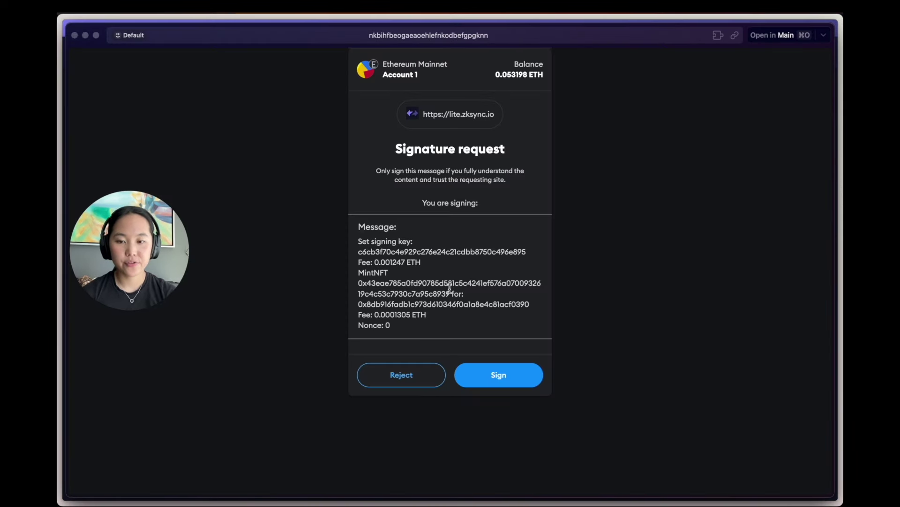
left_click(494, 374)
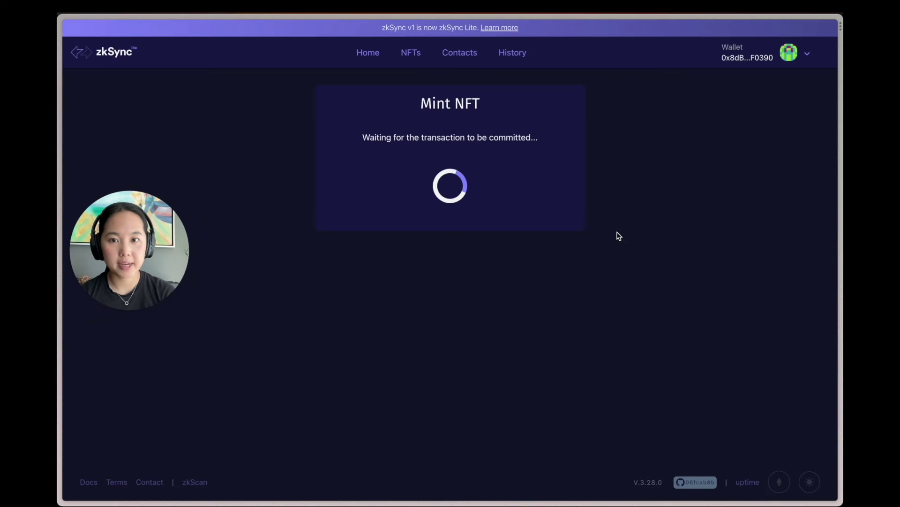